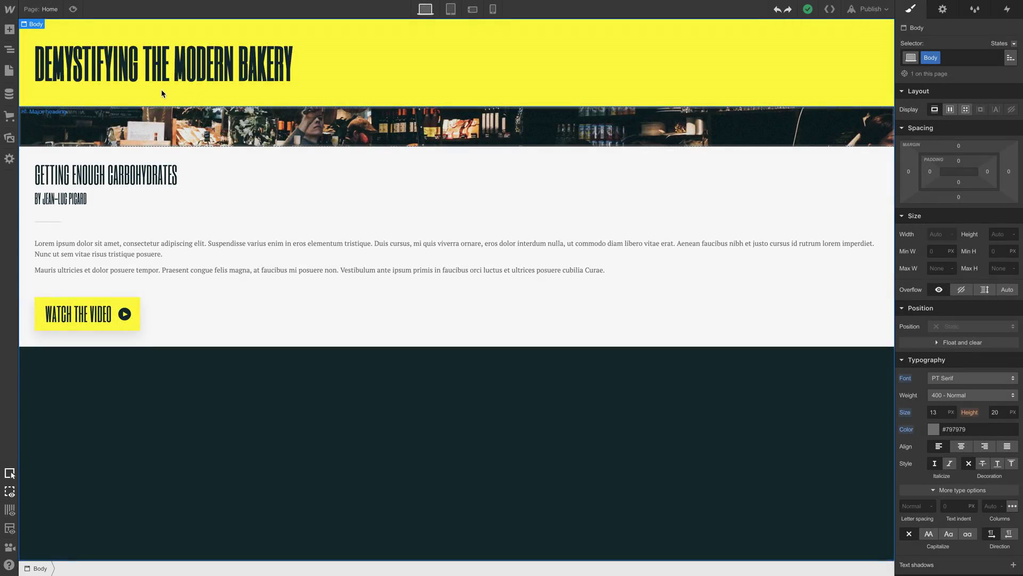
Step: Open the Navigator to see the Body outline with its heading, image and content
click(10, 52)
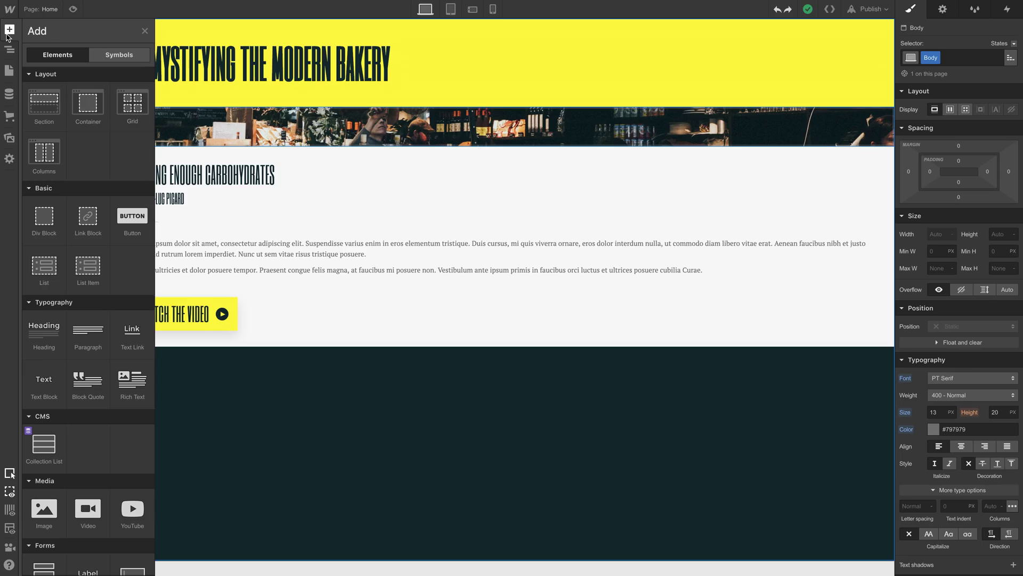
Step: Drop a Grid at the top of Body and add a third column for 3 columns by 2 rows
drag(121, 102, 56, 46)
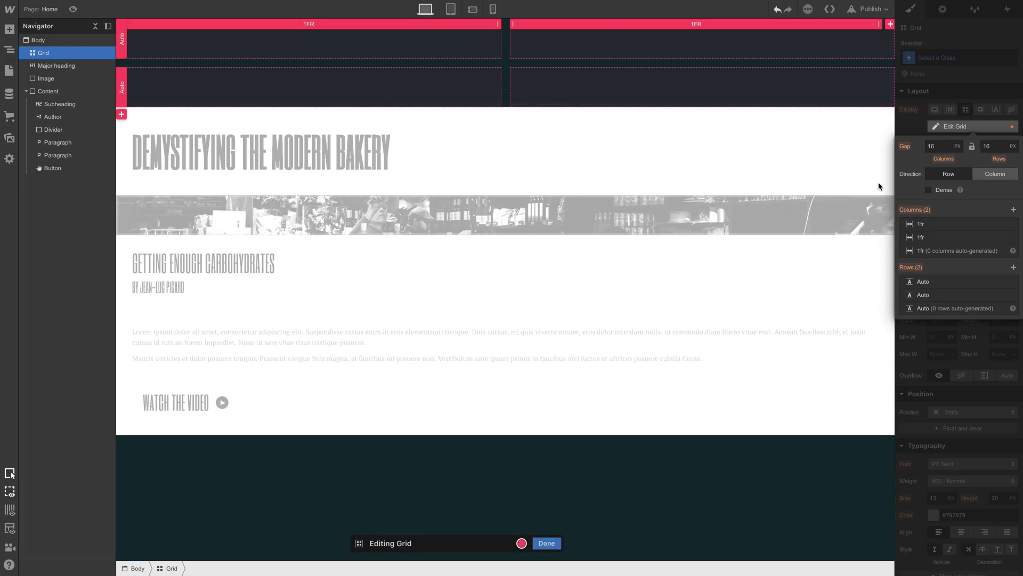
click(1013, 208)
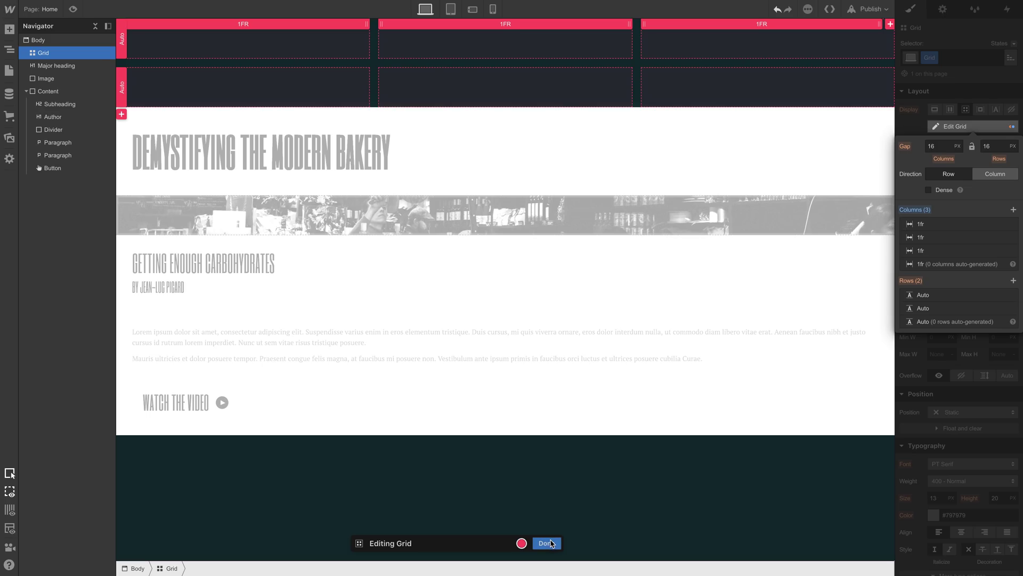
Step: Place the elements in grid cells, span the photo 2x2 and the heading across two columns
click(550, 542)
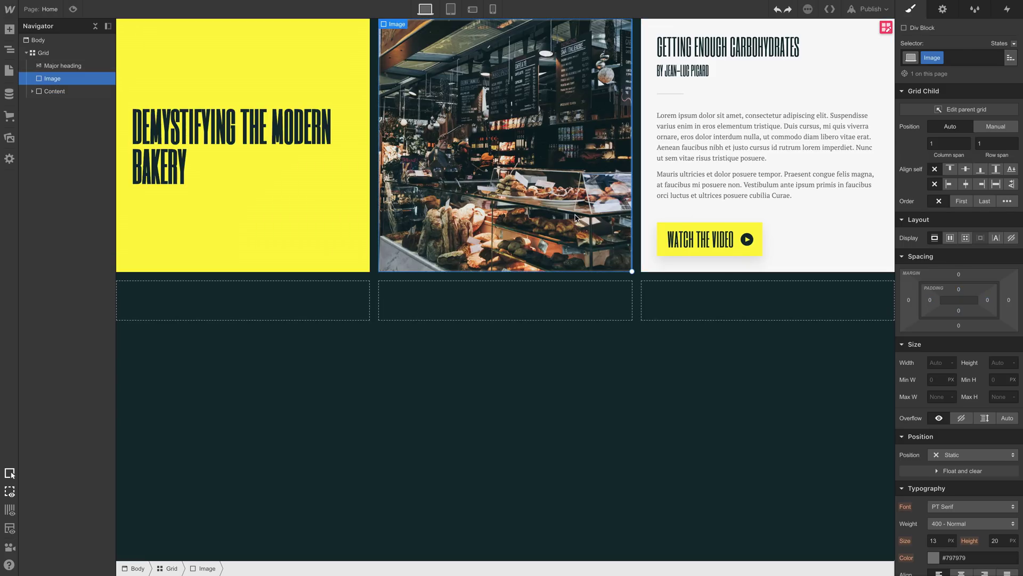
drag(631, 271, 779, 304)
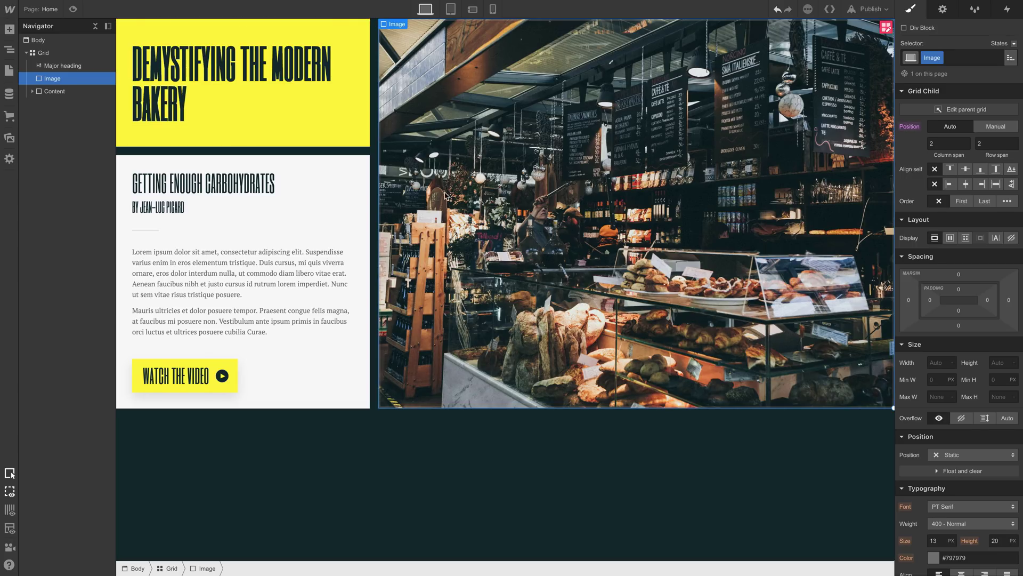
click(348, 143)
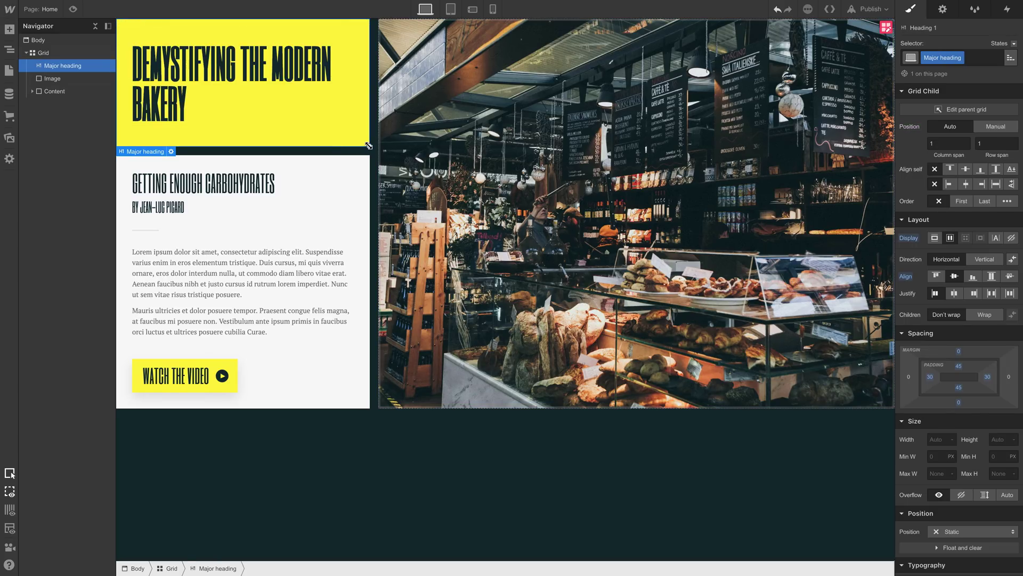
drag(368, 145, 602, 144)
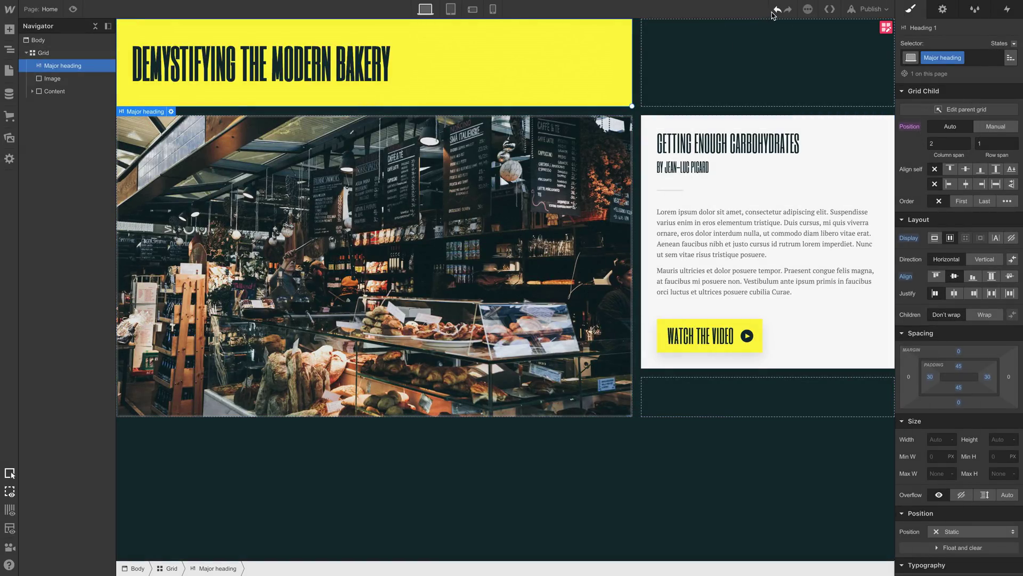
Step: Undo the stretch, set heading and image to Manual grid position, and extend the heading into the photo column
click(777, 10)
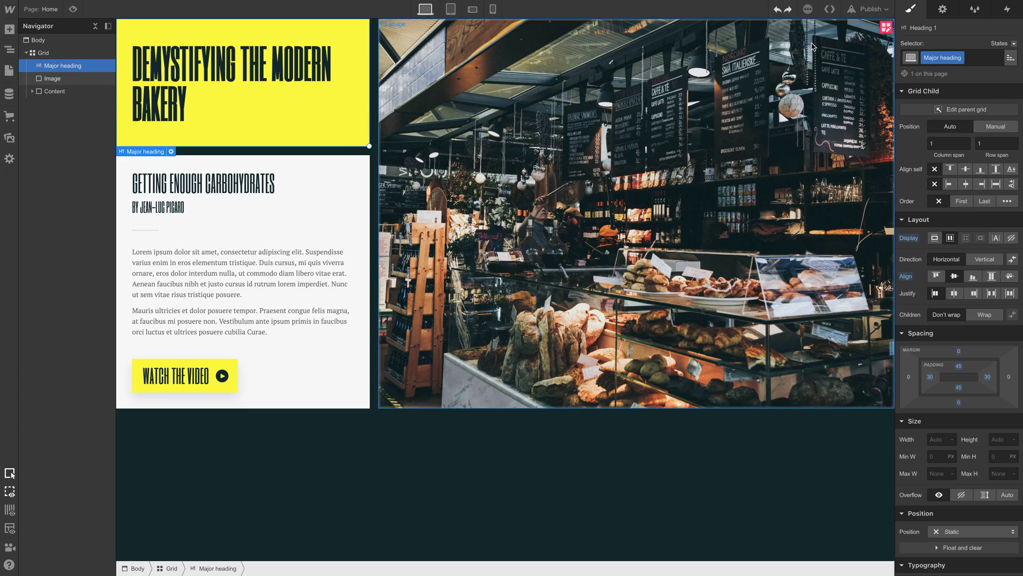
click(980, 130)
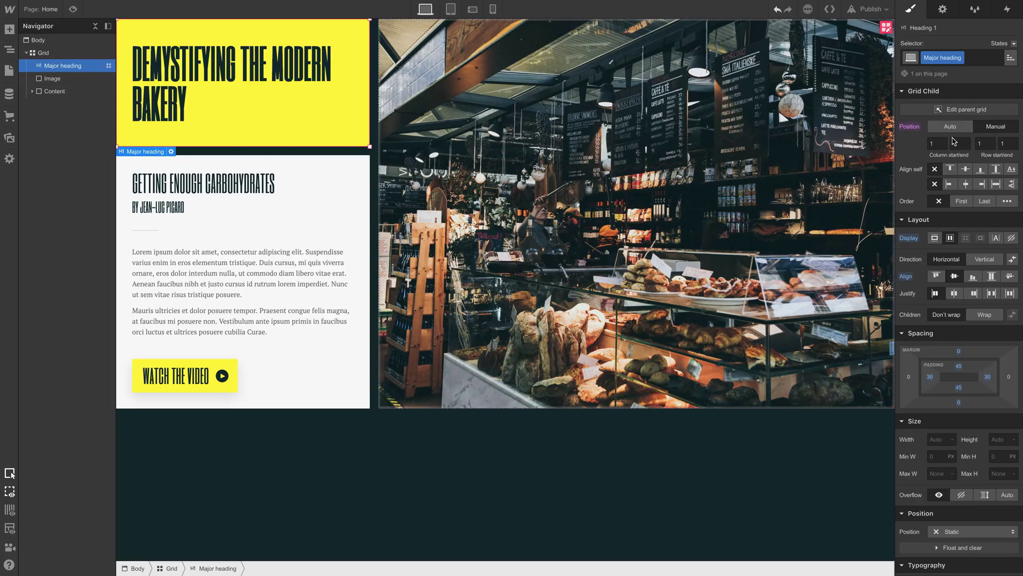
click(874, 162)
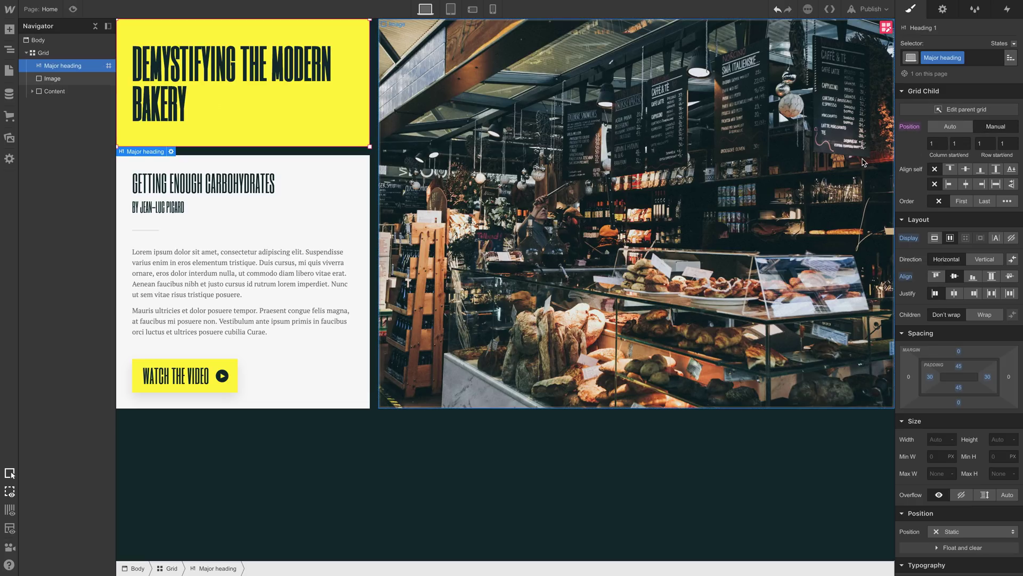
click(980, 130)
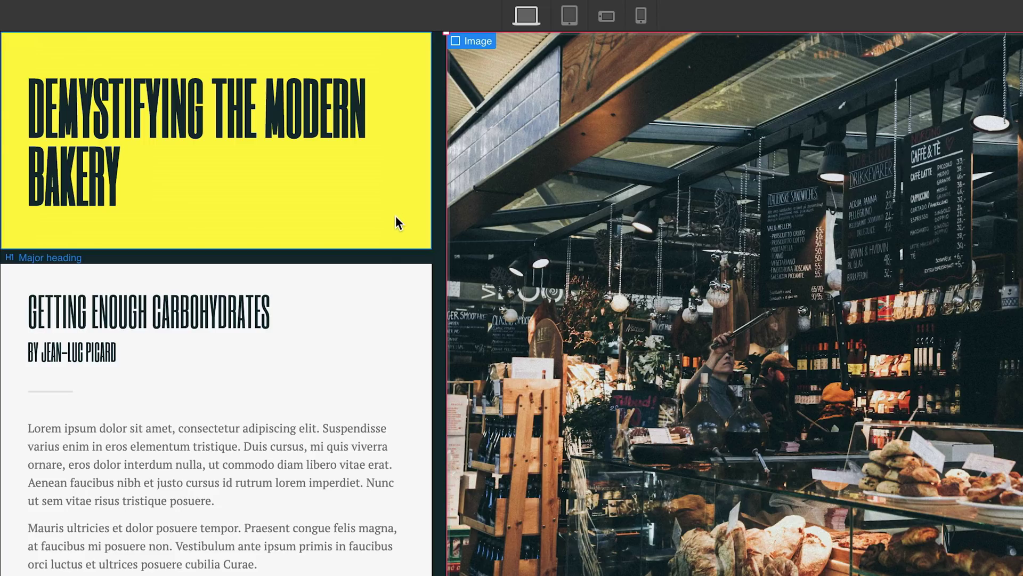
click(347, 130)
drag(433, 252, 848, 240)
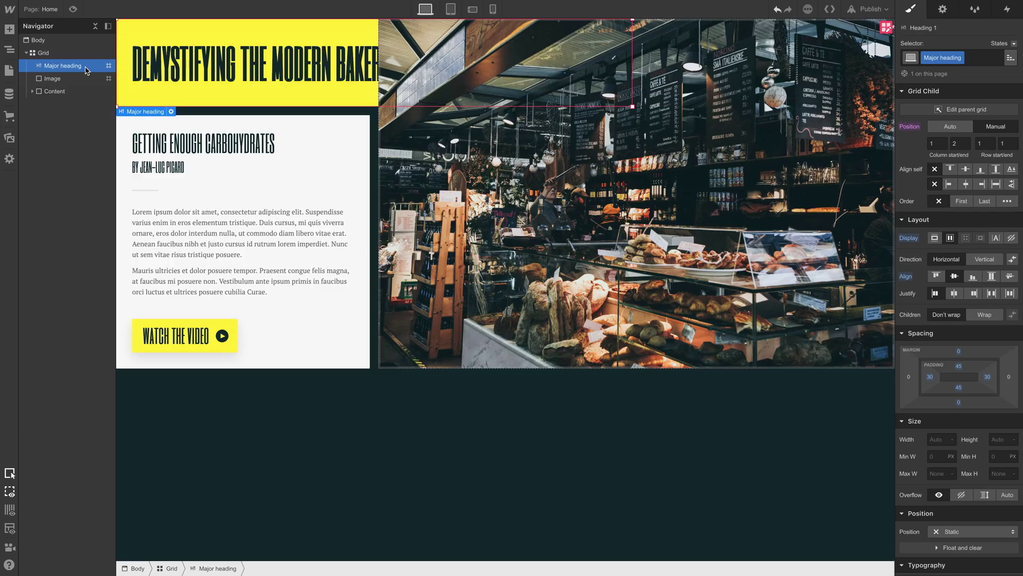
Step: Set the Major heading's Position to Relative so it layers above the bakery photo
drag(86, 68, 78, 88)
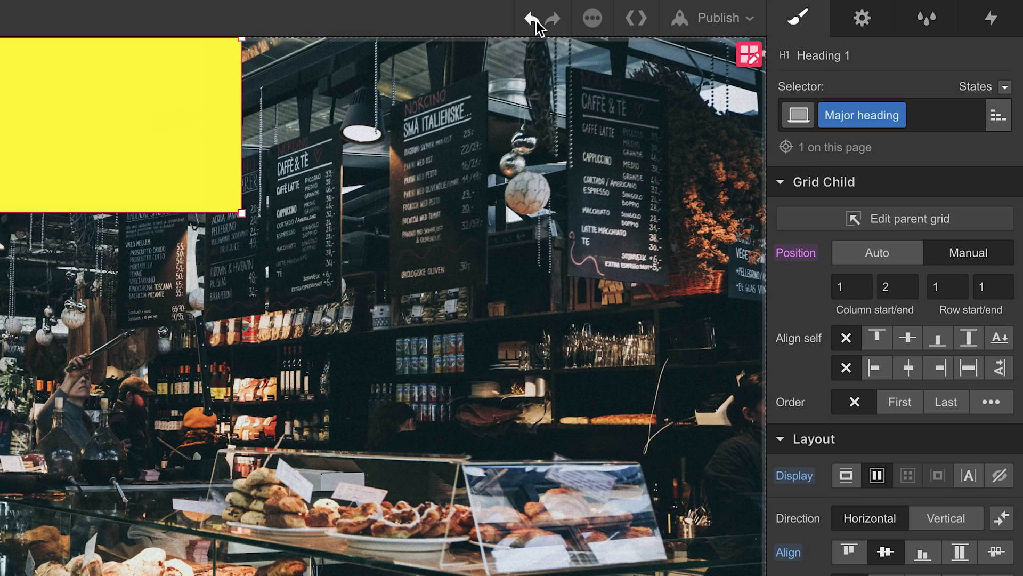
click(535, 19)
scroll(784, 387, down, 3)
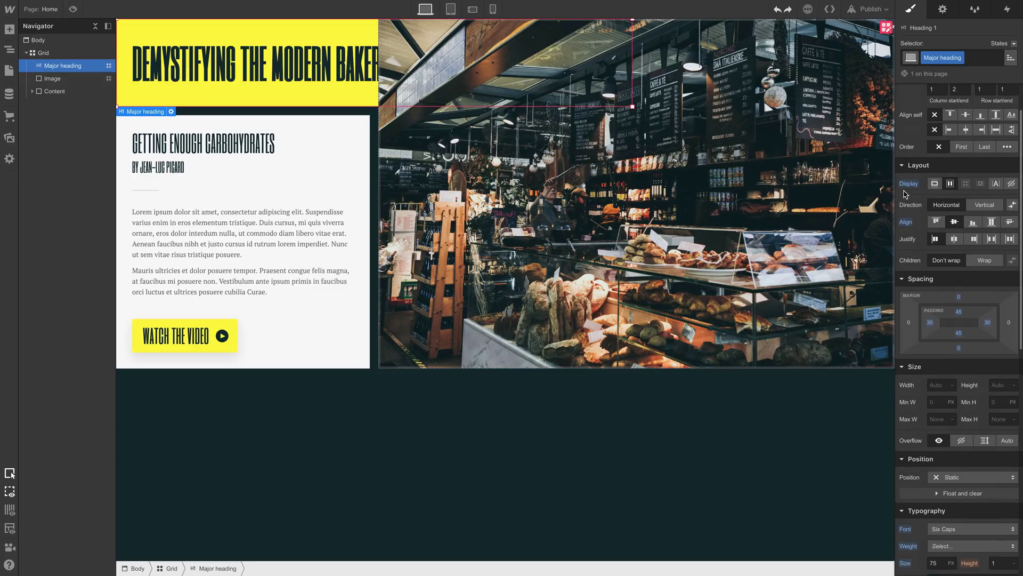
scroll(954, 320, down, 3)
click(971, 340)
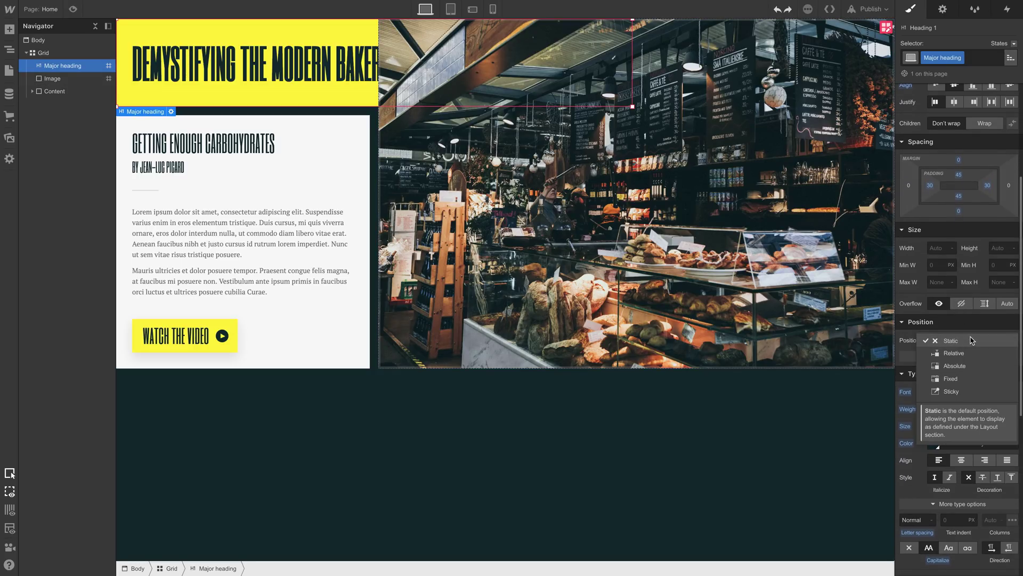
click(972, 353)
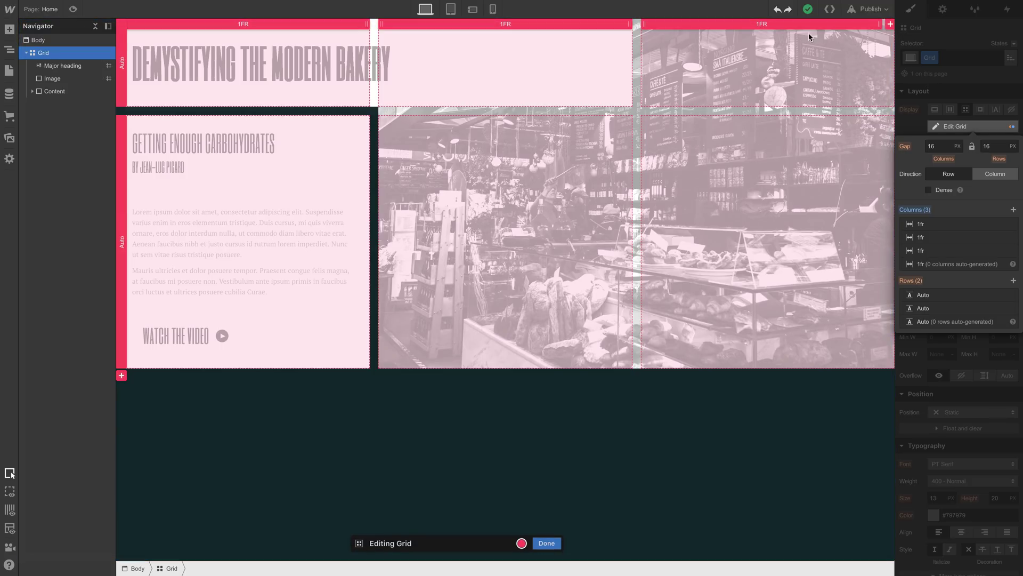
Step: Resize the grid columns to 0.5fr, 0.25fr and 1fr, then narrow the preview to check responsiveness
mouse_move(359, 26)
mouse_down()
mouse_move(330, 26)
mouse_move(345, 26)
mouse_up()
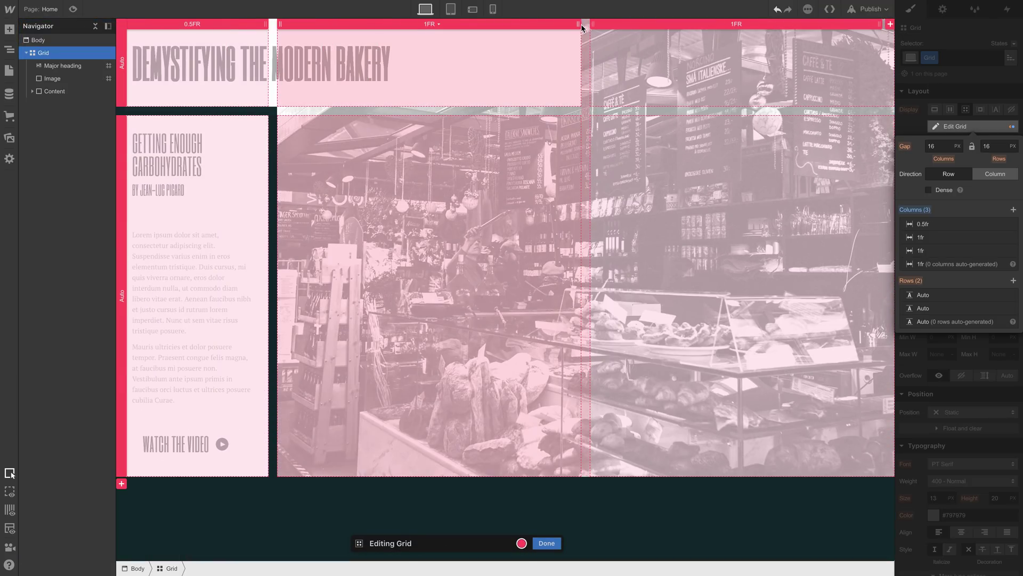
drag(582, 28, 554, 28)
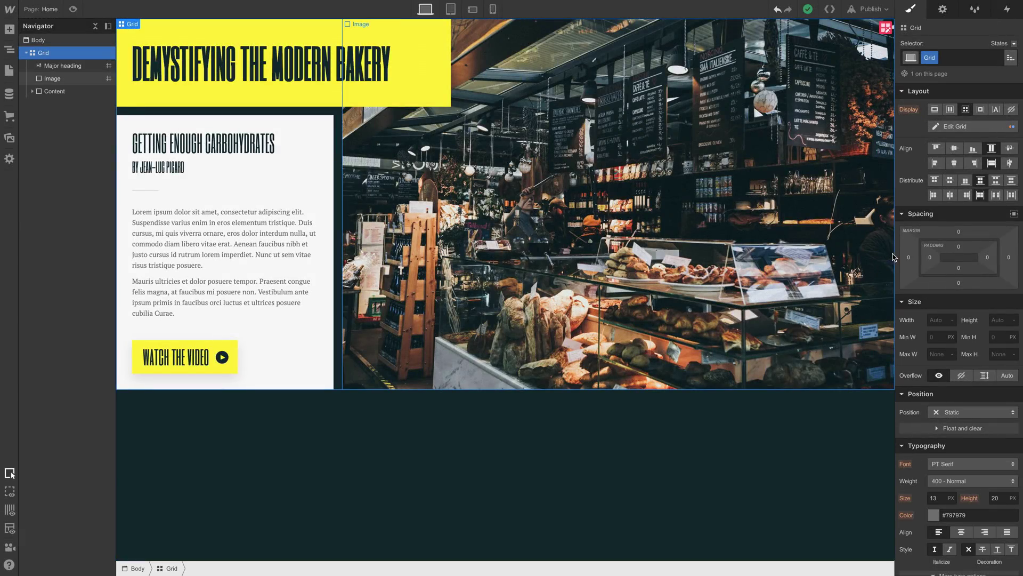
mouse_move(894, 257)
mouse_down()
mouse_move(772, 261)
mouse_move(895, 265)
mouse_up()
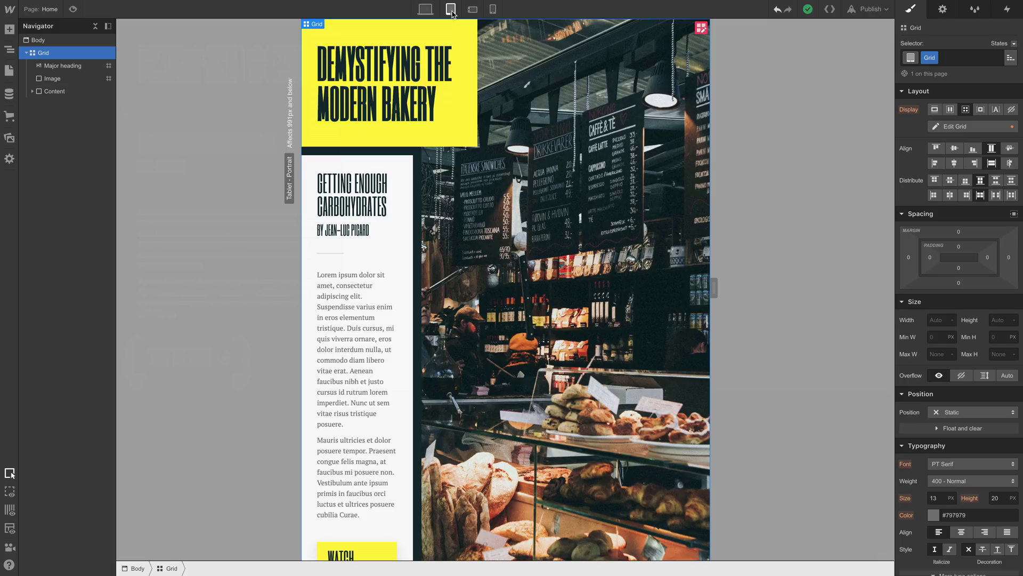
Step: On tablet, edit the grid and shrink the third column to 0.5fr
key(Return)
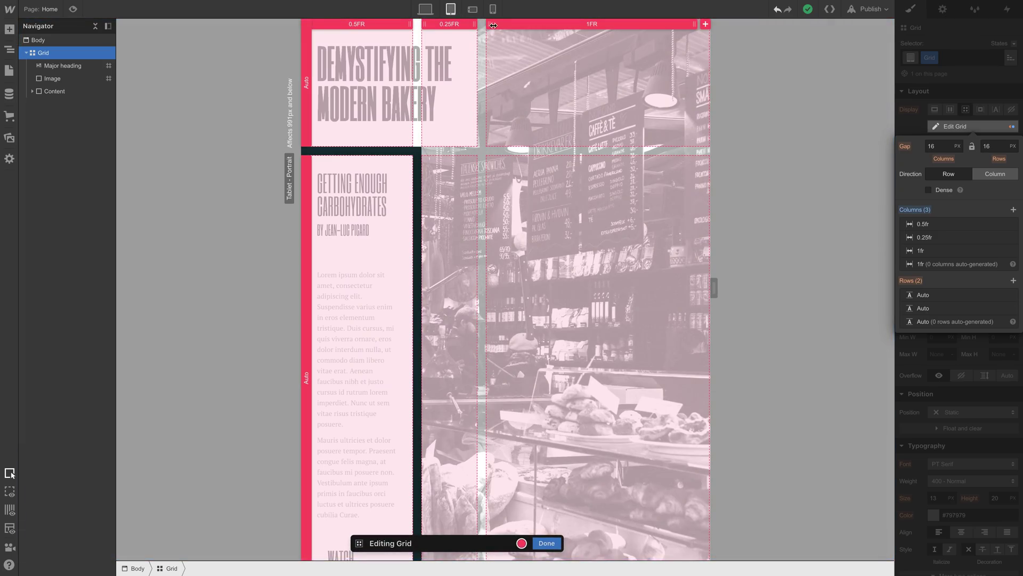
drag(489, 24, 528, 21)
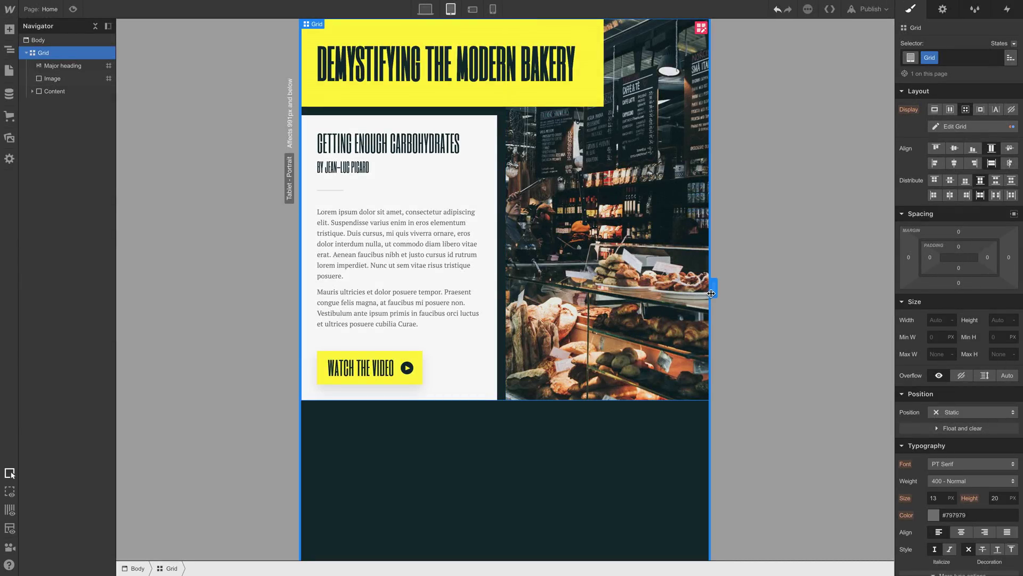
mouse_move(704, 296)
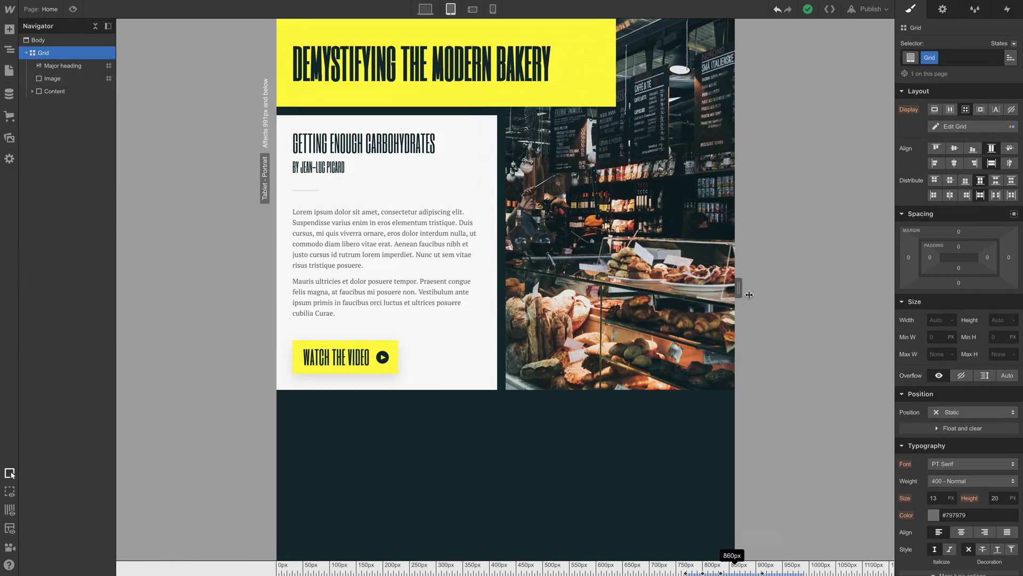
Step: On phone landscape, lower the Major heading font size from 75 to 55 px, then select the subheading
click(473, 9)
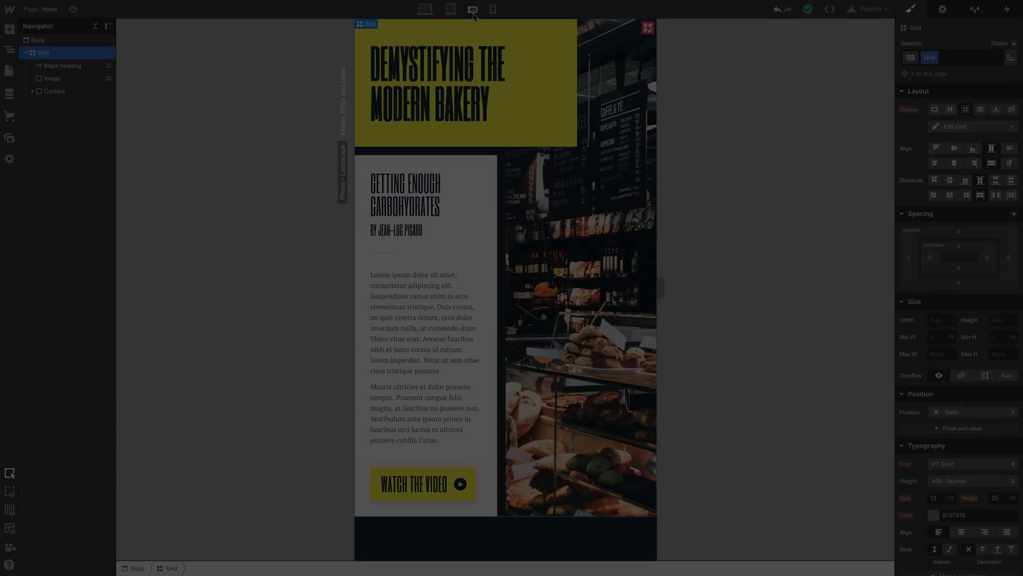
click(473, 28)
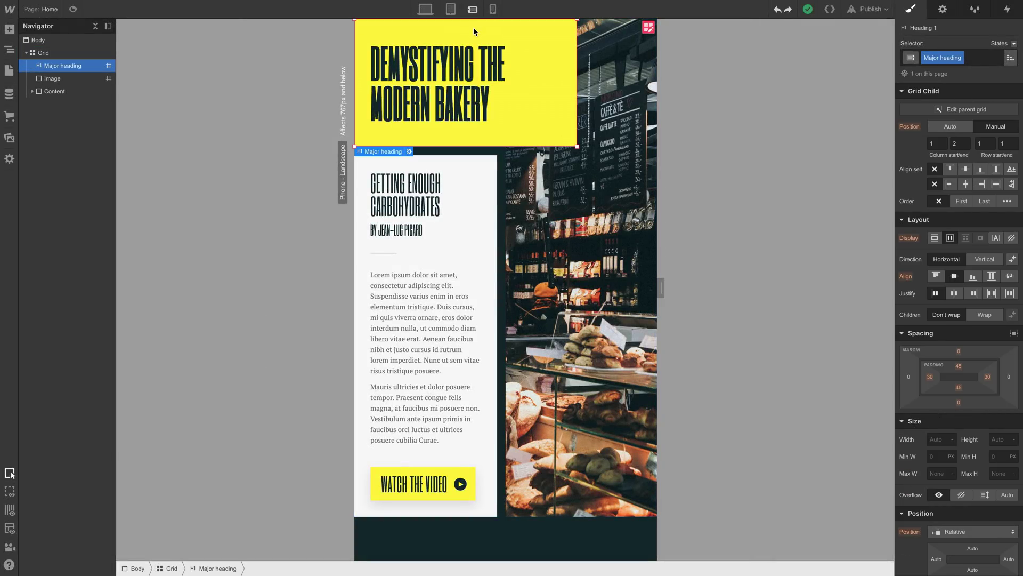
scroll(941, 315, down, 3)
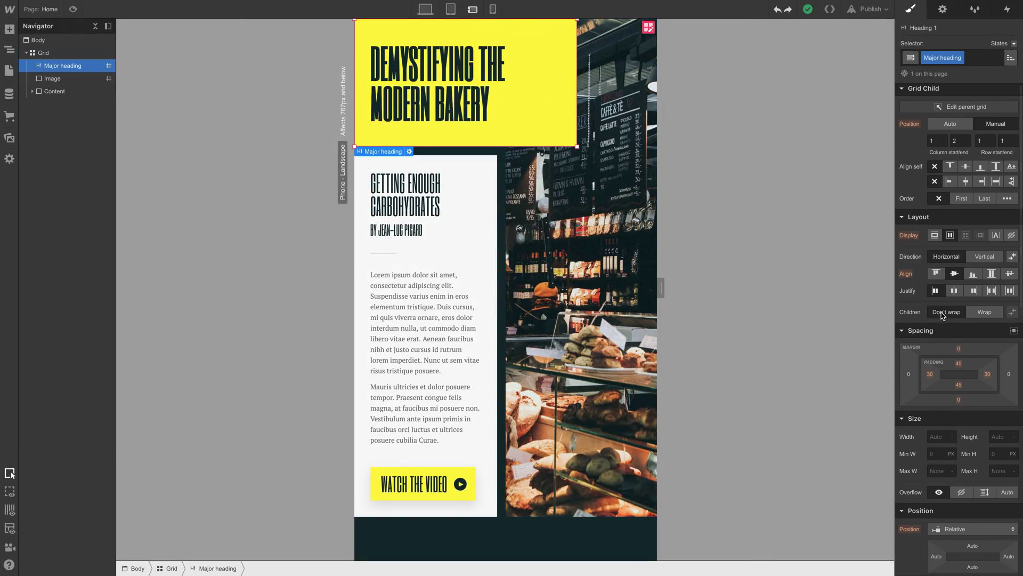
scroll(941, 315, down, 3)
click(933, 388)
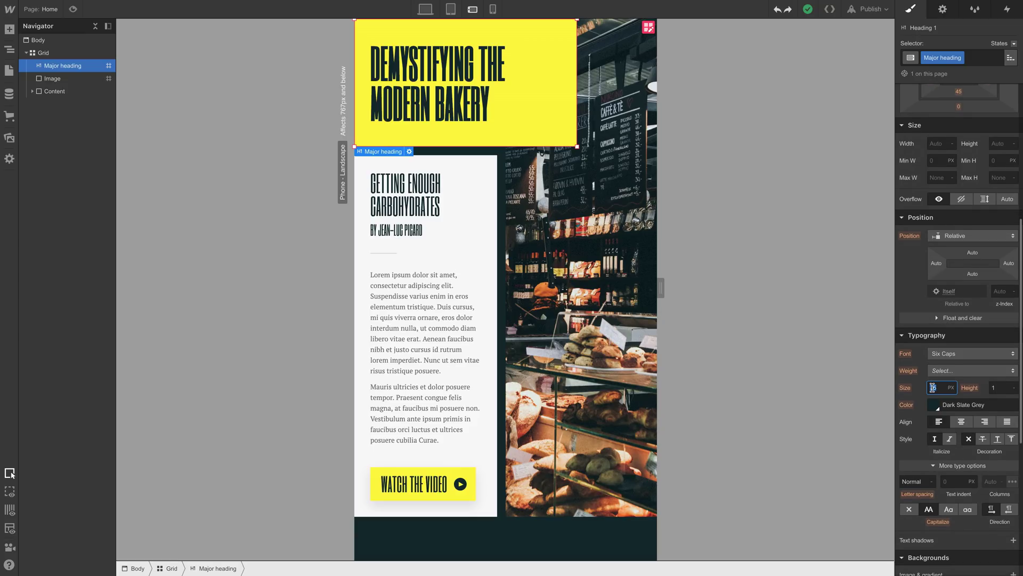
key(Down)
key(Down)
key(Down)
key(Down)
key(Down)
key(Down)
key(Down)
key(Down)
key(Down)
key(Down)
key(Down)
key(Down)
key(Down)
key(Down)
key(Down)
key(Down)
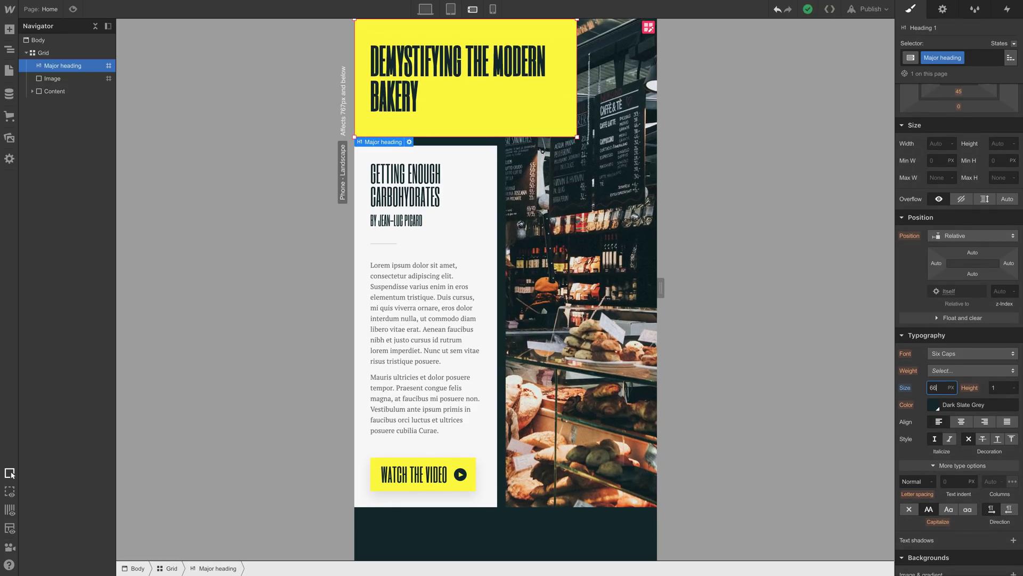
key(Down)
key(Down)
key(Down)
key(Down)
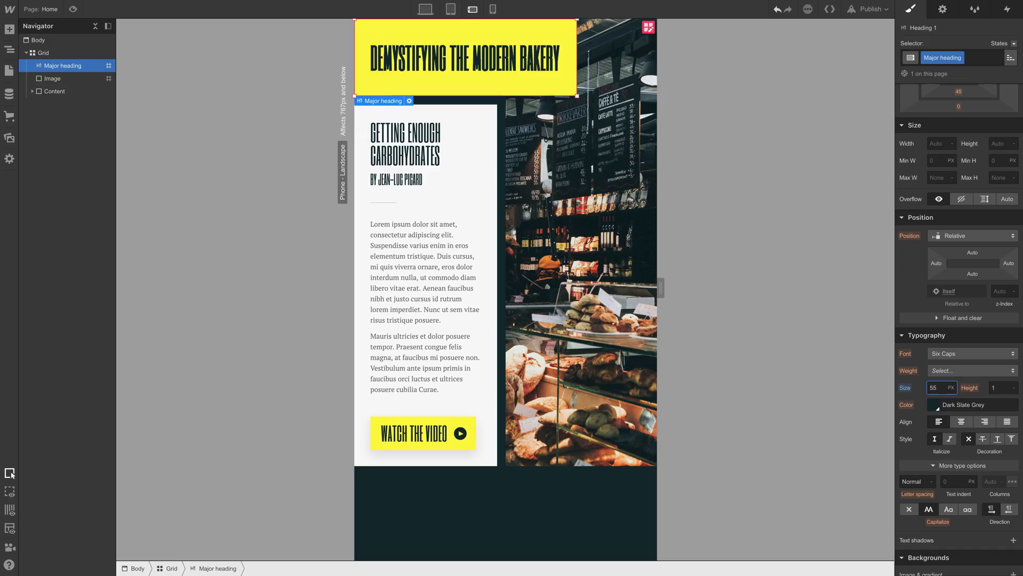
click(437, 160)
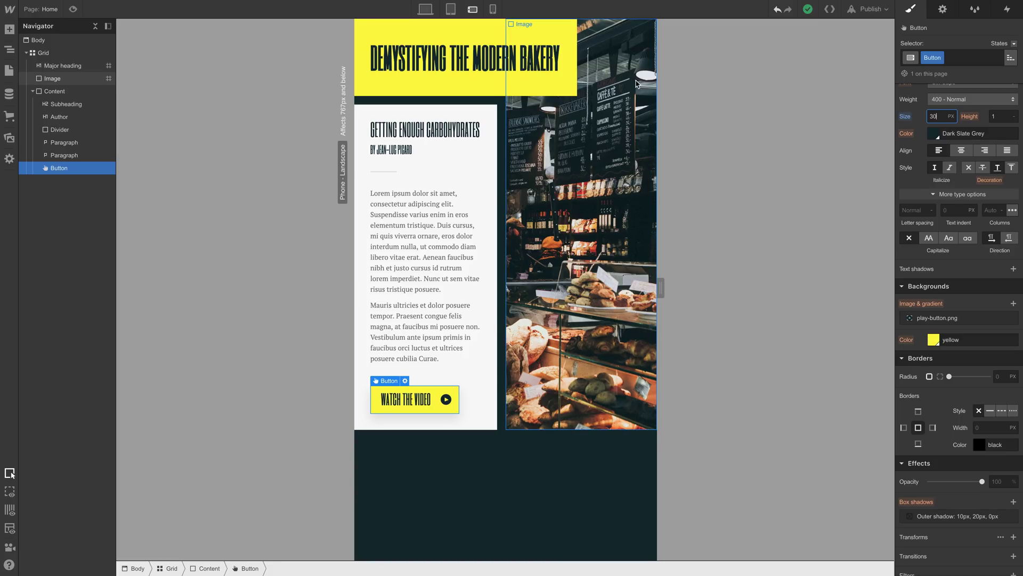
Step: On phone portrait, stretch the heading and image across both columns
click(493, 12)
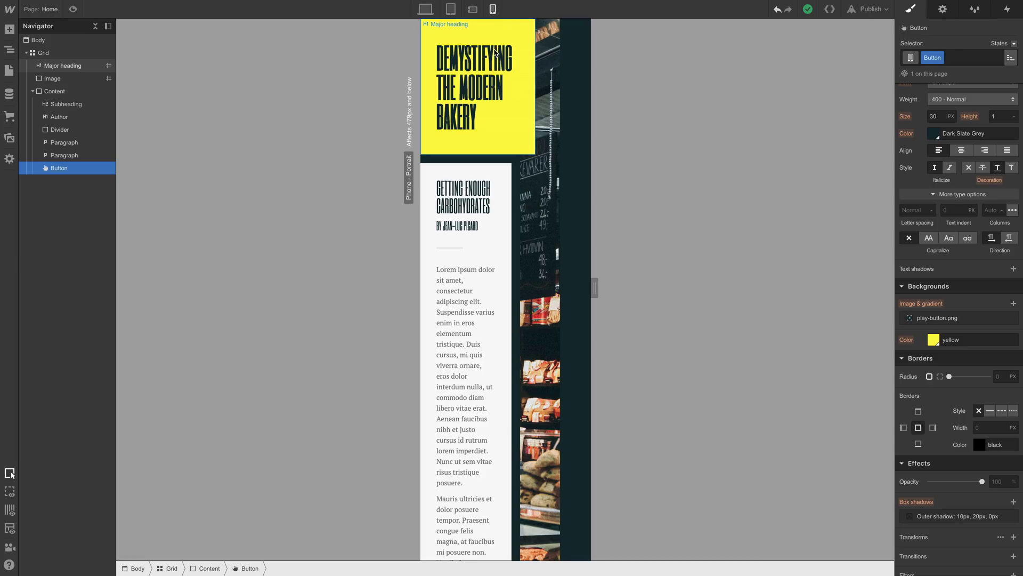
click(504, 136)
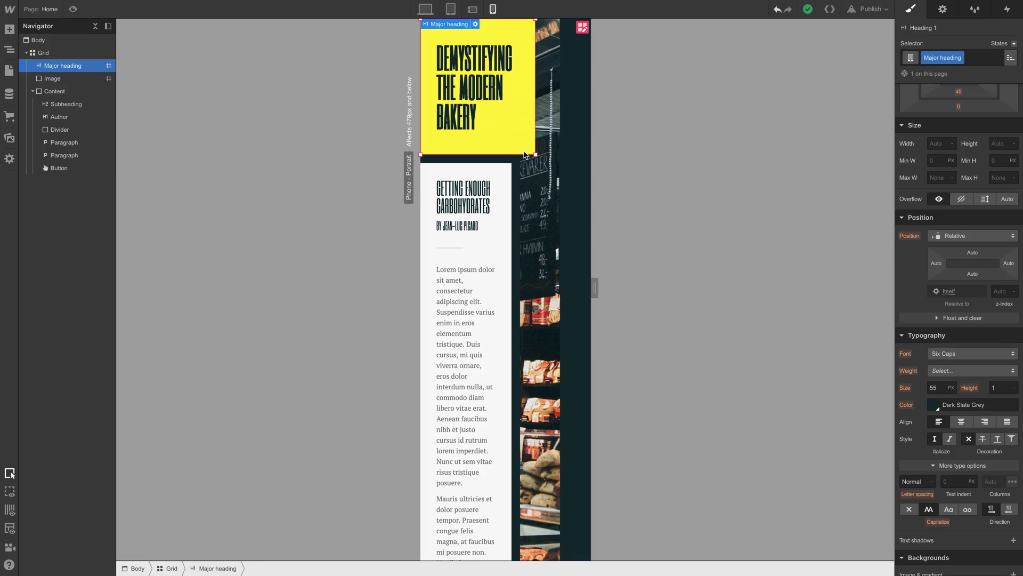
drag(536, 156, 554, 128)
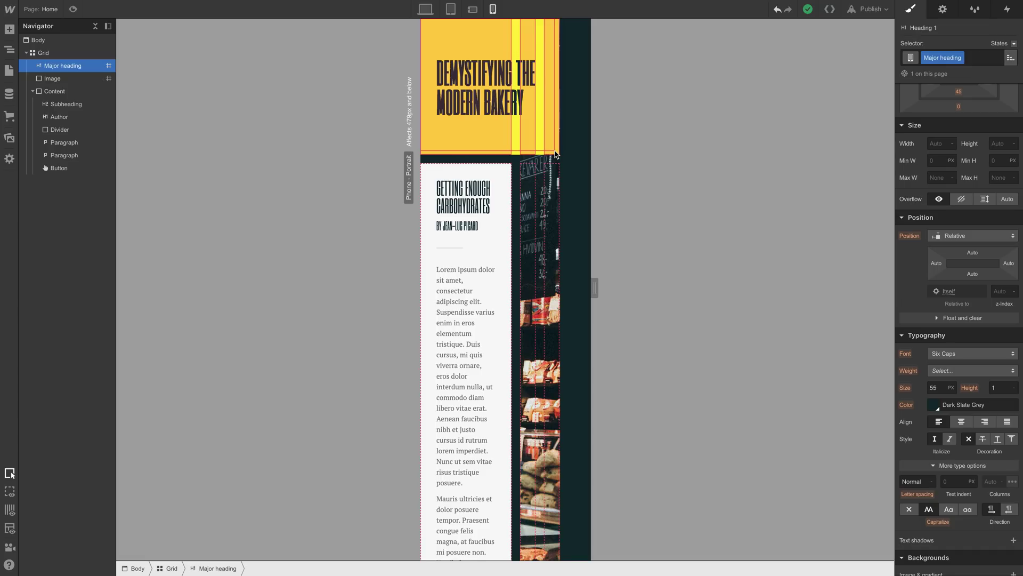
click(553, 152)
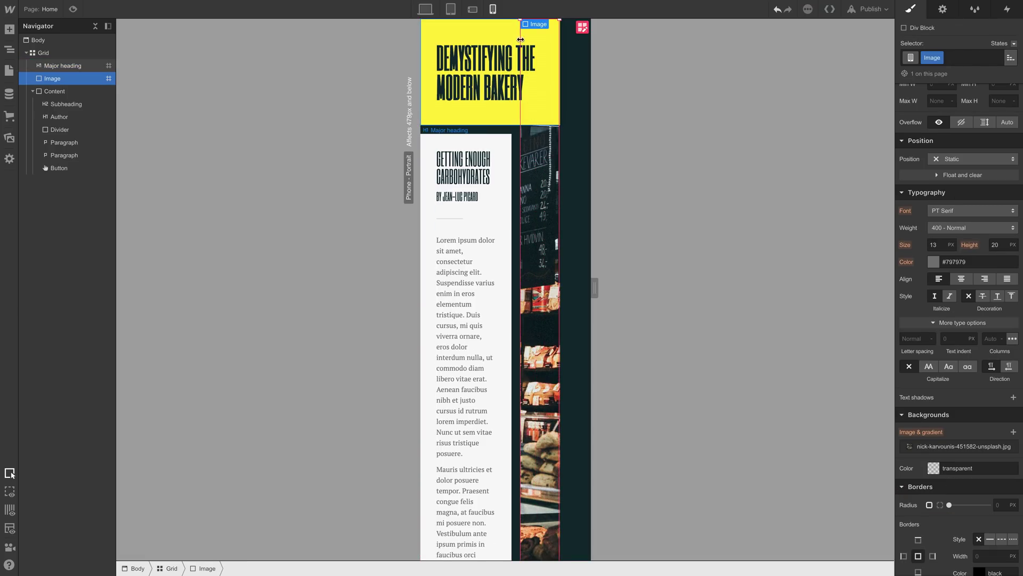
drag(521, 39, 463, 151)
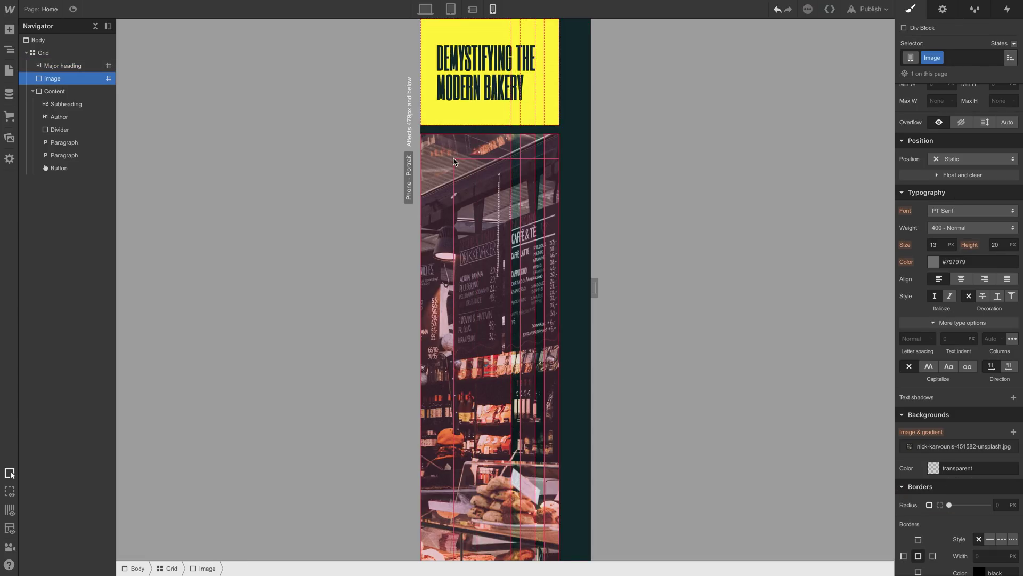
key(ctrl+z)
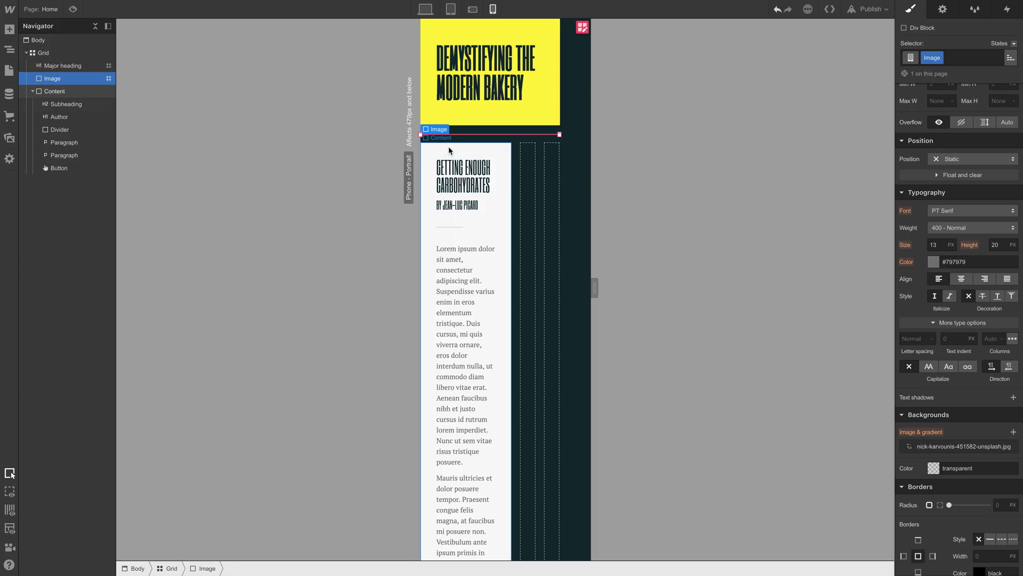
Step: Widen the Content block to span the full width
click(448, 147)
scroll(449, 148, down, 3)
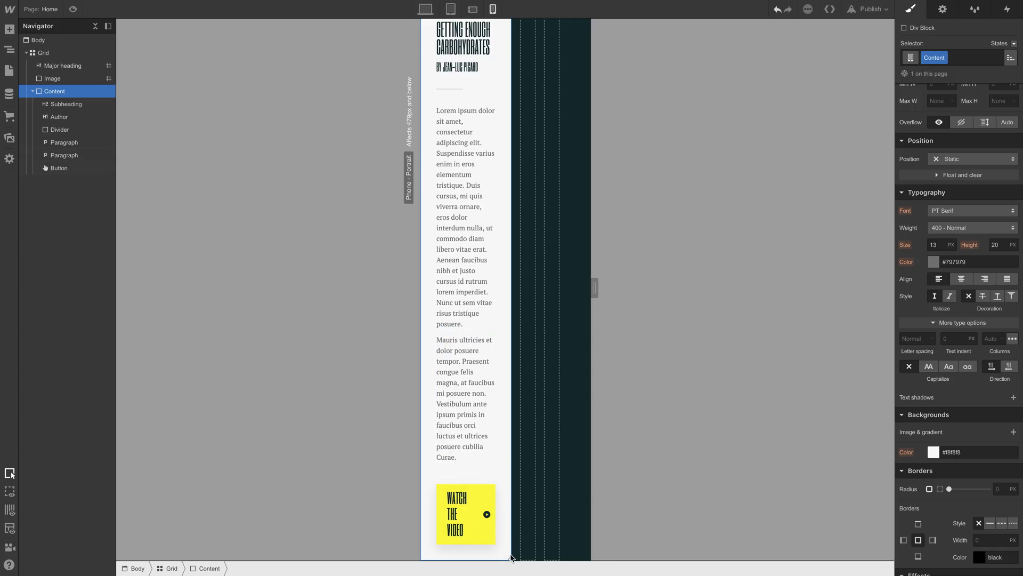
drag(510, 557, 551, 545)
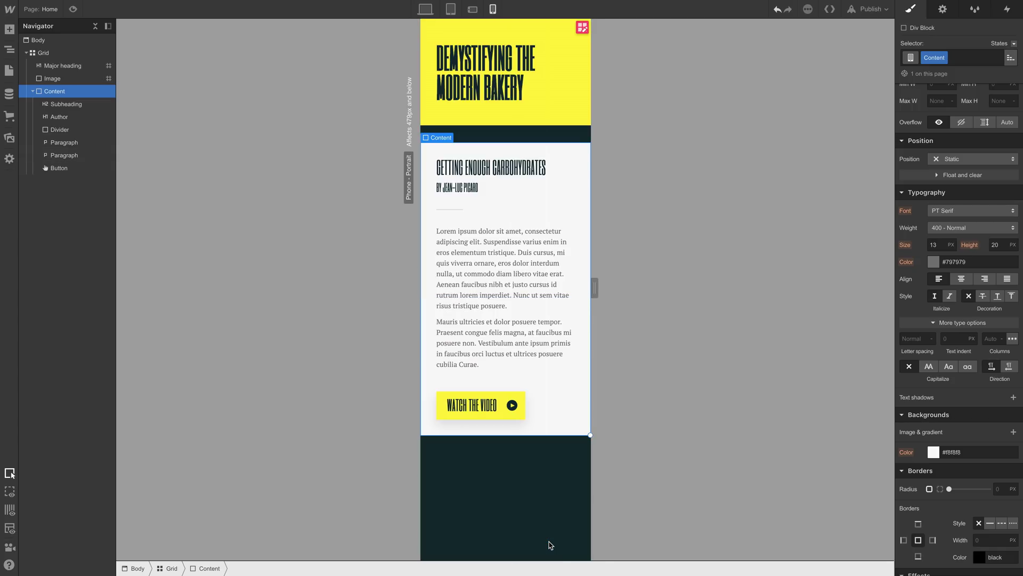
Step: Select the Image and set its height to 100 px
click(69, 80)
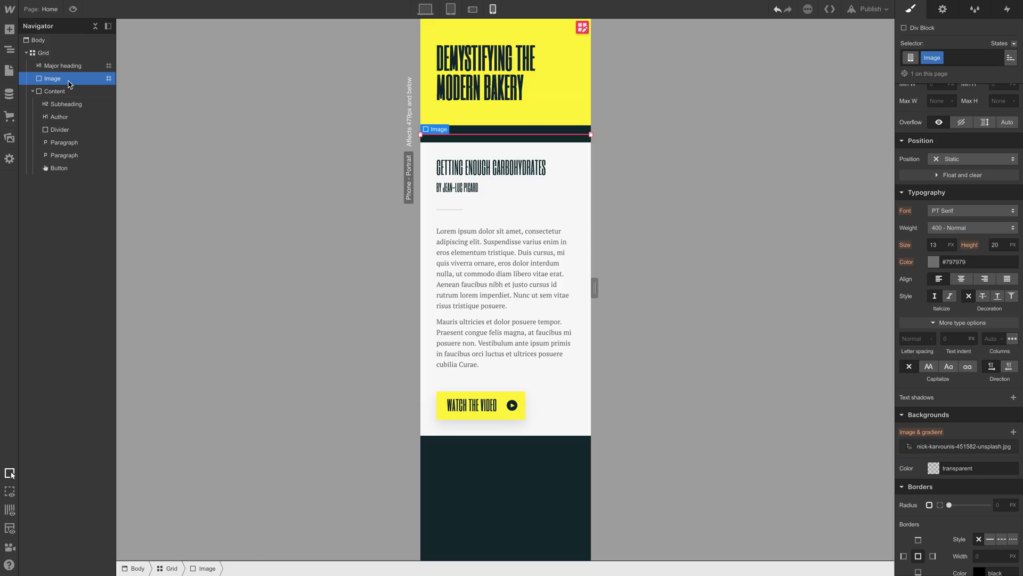
scroll(944, 138, up, 6)
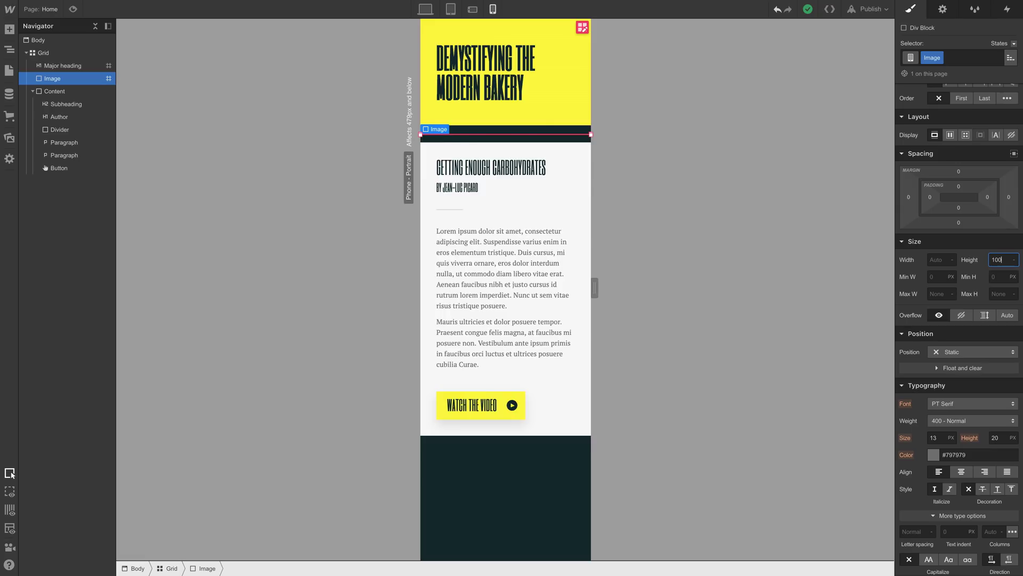
key(Return)
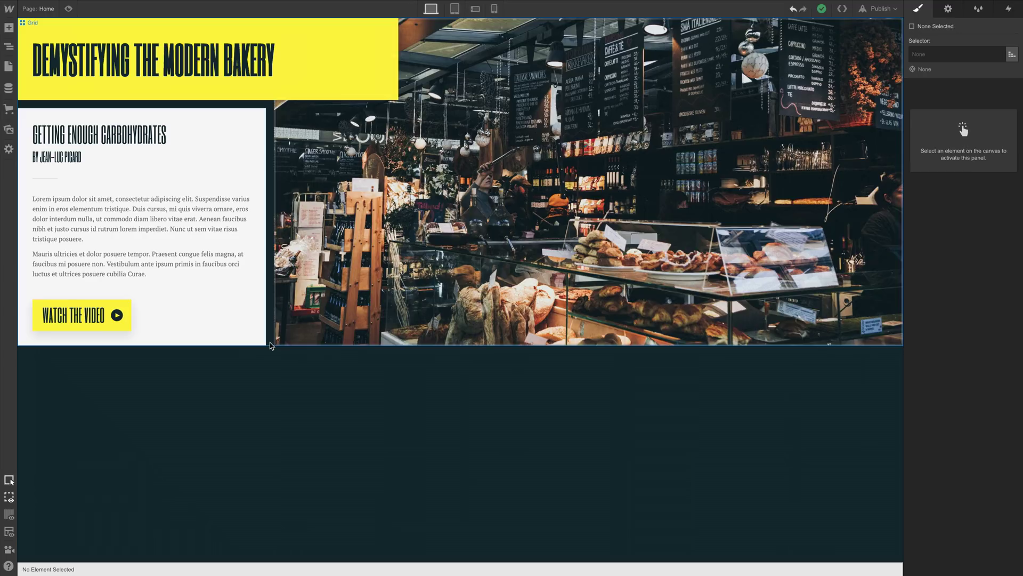
Step: Select the desktop Grid and enter 100vh as its Min H size
click(269, 342)
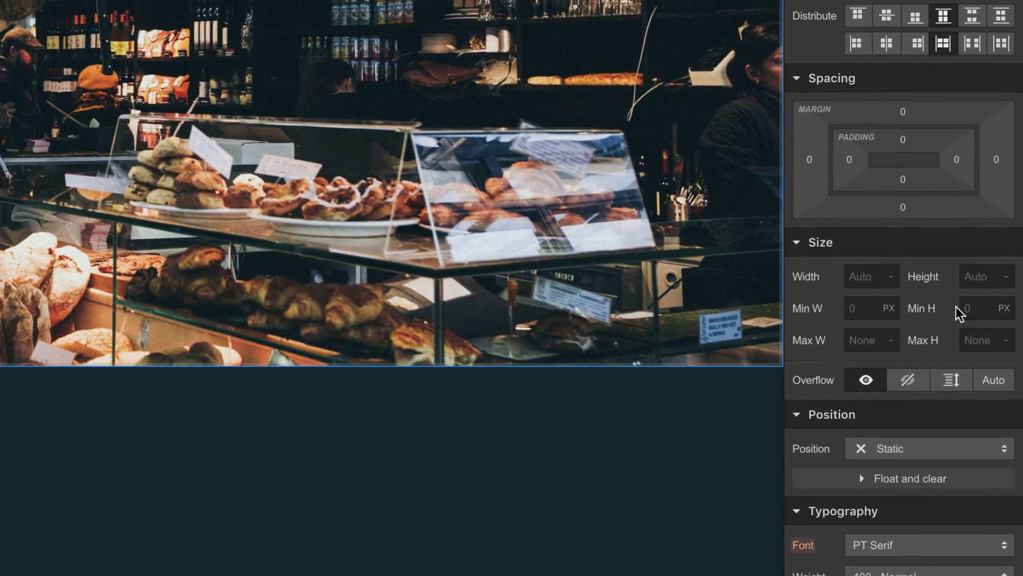
click(970, 310)
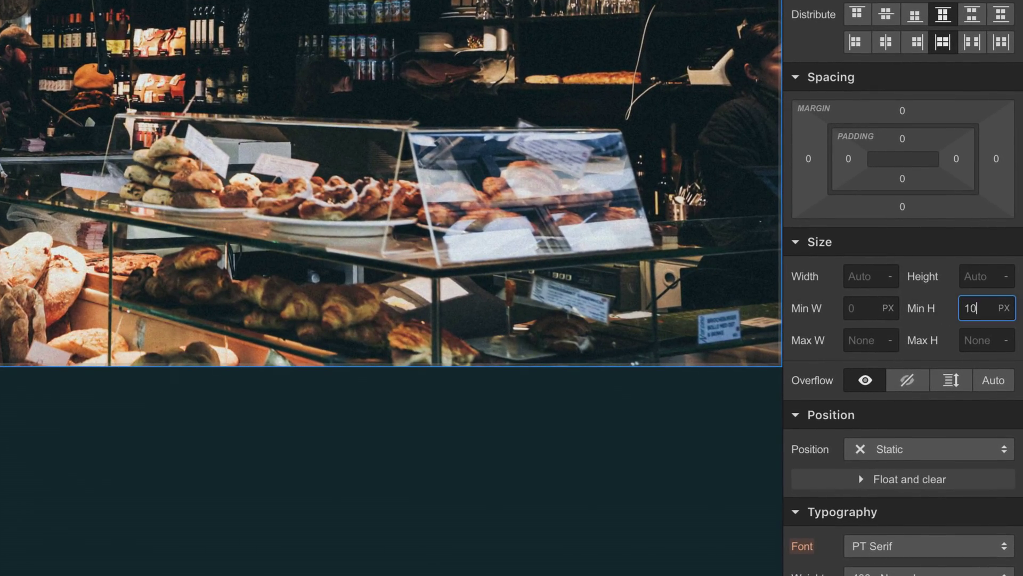
text(100vh)
key(Return)
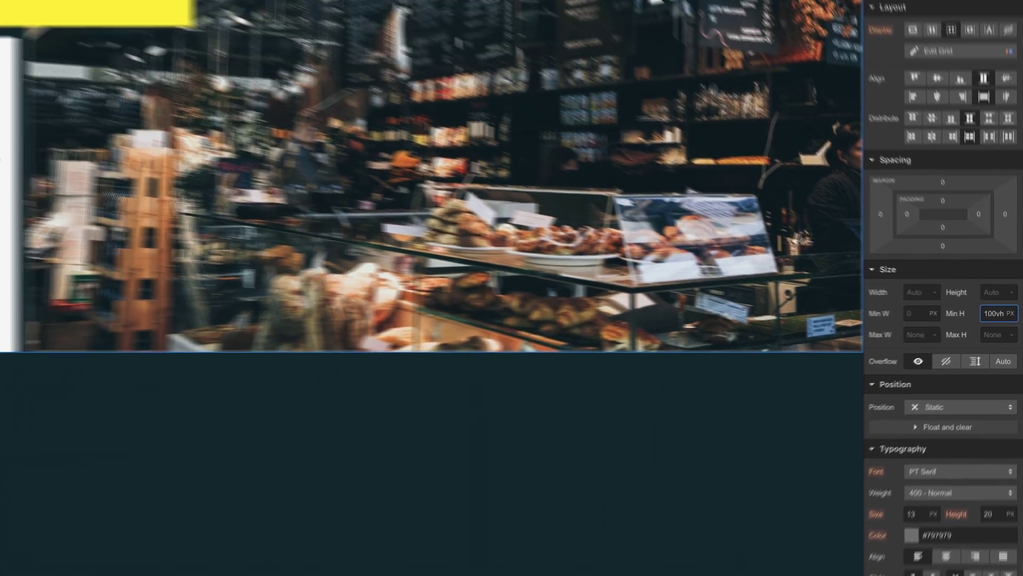